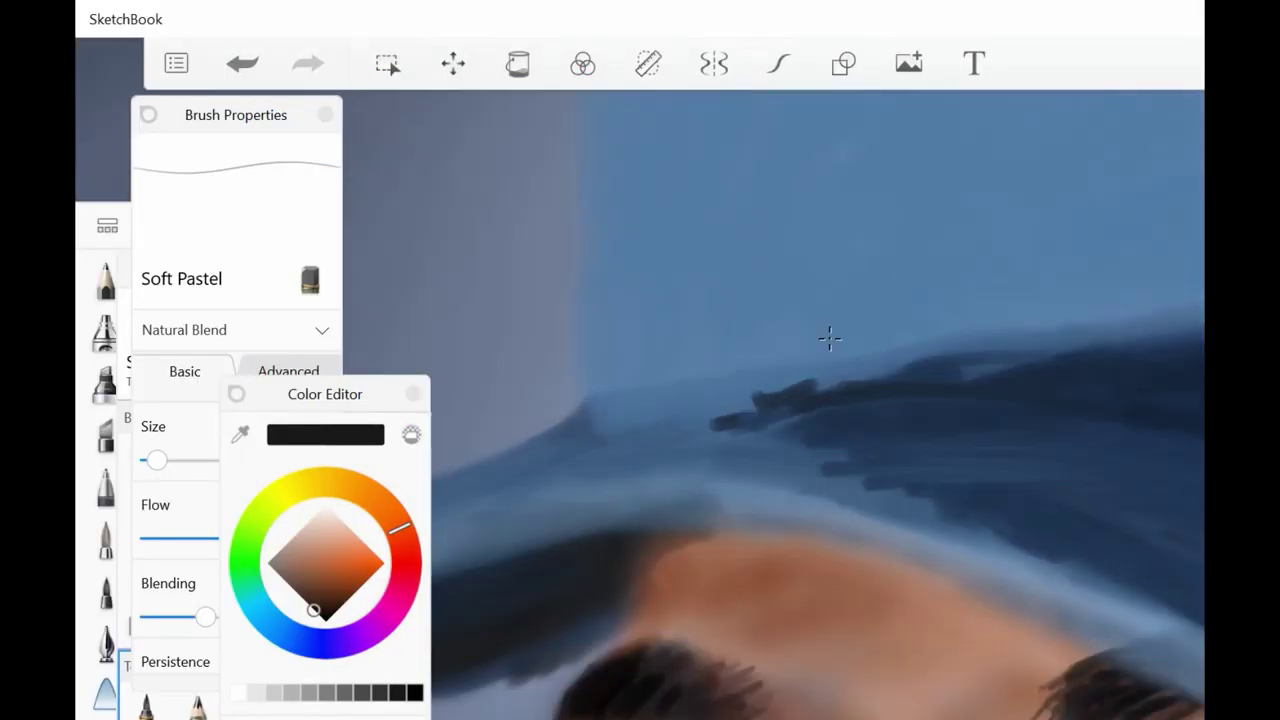
Step: Undo the last Soft Pastel stroke on the cap and switch to the Airbrush
key(ctrl+z)
click(107, 226)
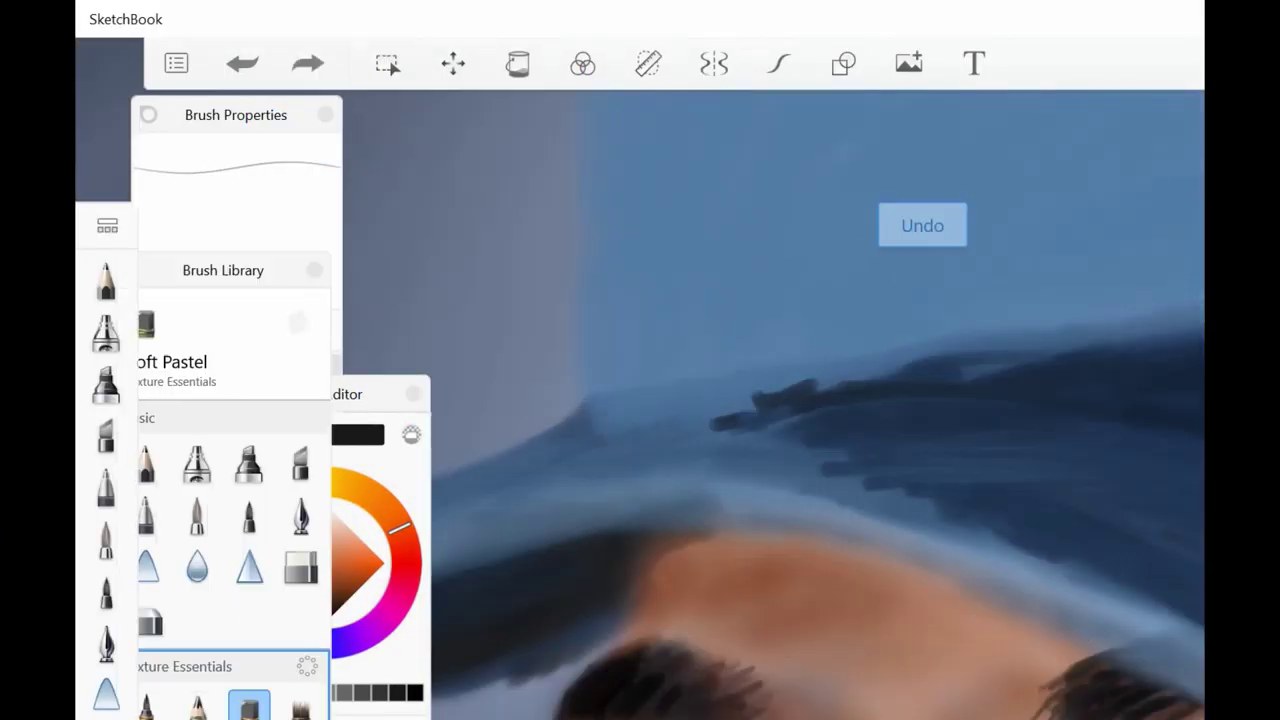
click(197, 457)
click(310, 582)
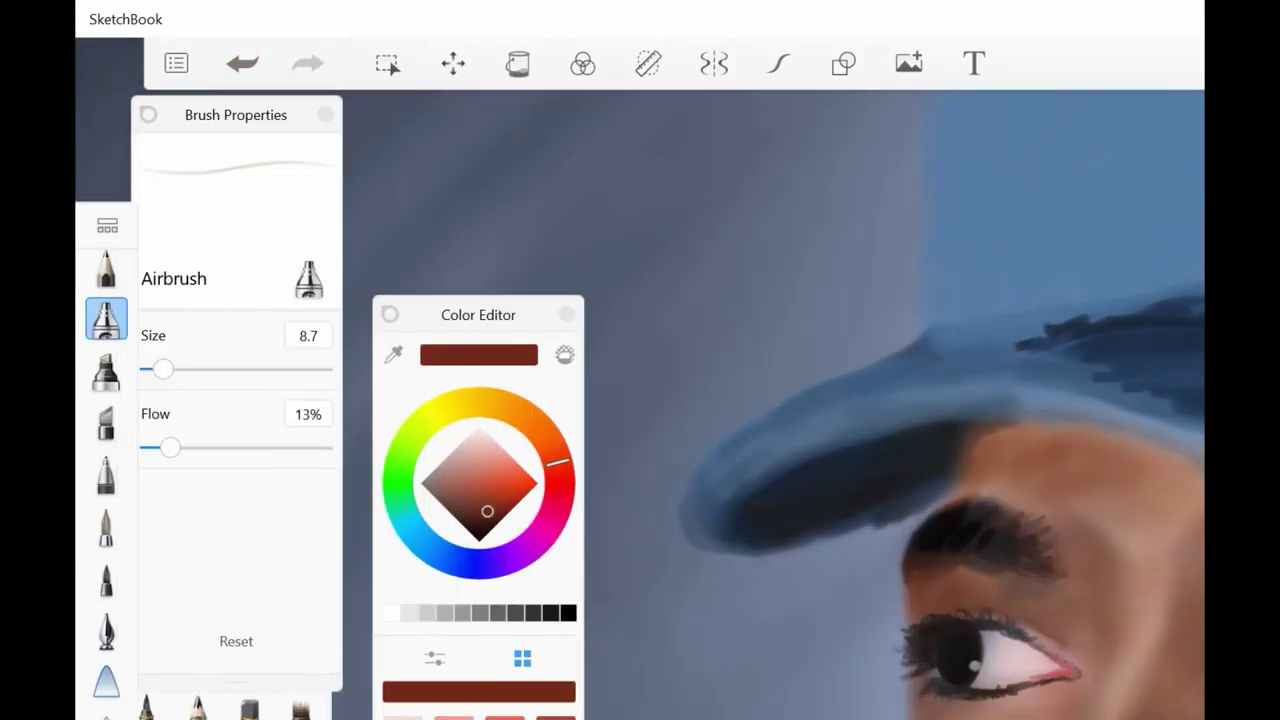
Step: Touch up the eye below the cap brim's tip with light grey and reddish skin tones, using the Airbrush at size 8.7
mouse_move(479, 424)
mouse_down()
mouse_move(434, 480)
mouse_move(479, 540)
mouse_up()
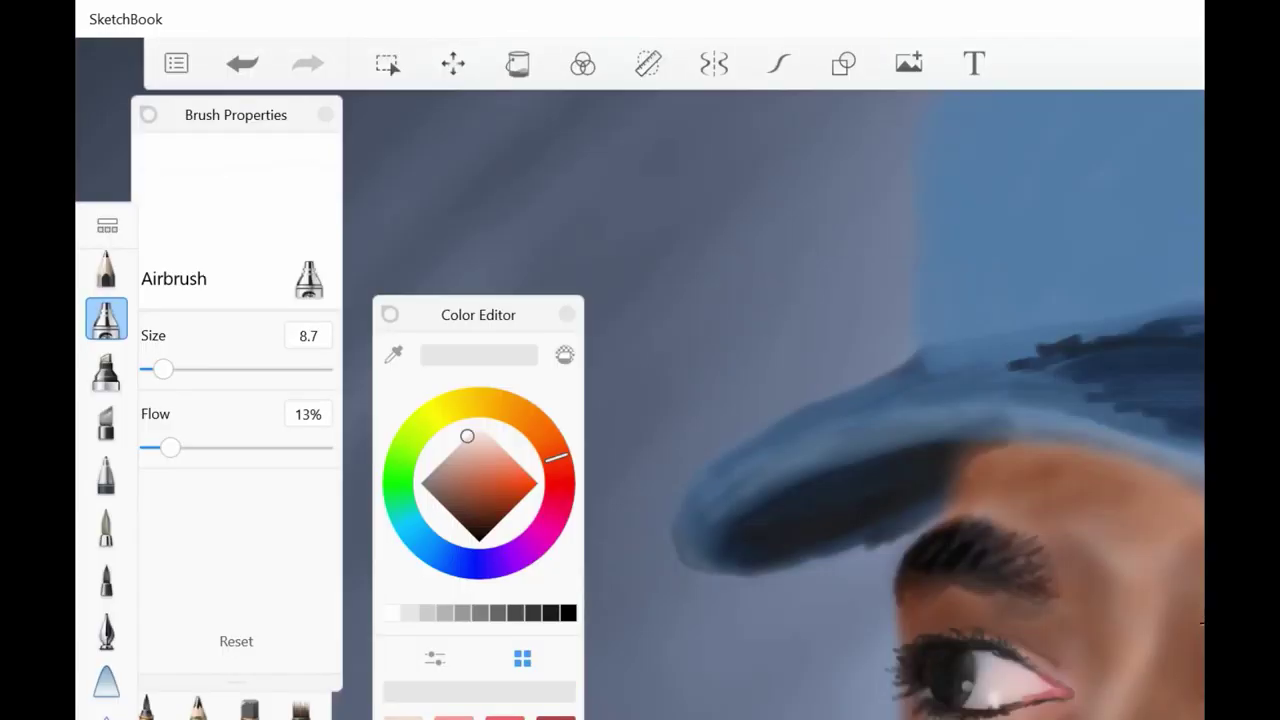
click(923, 543)
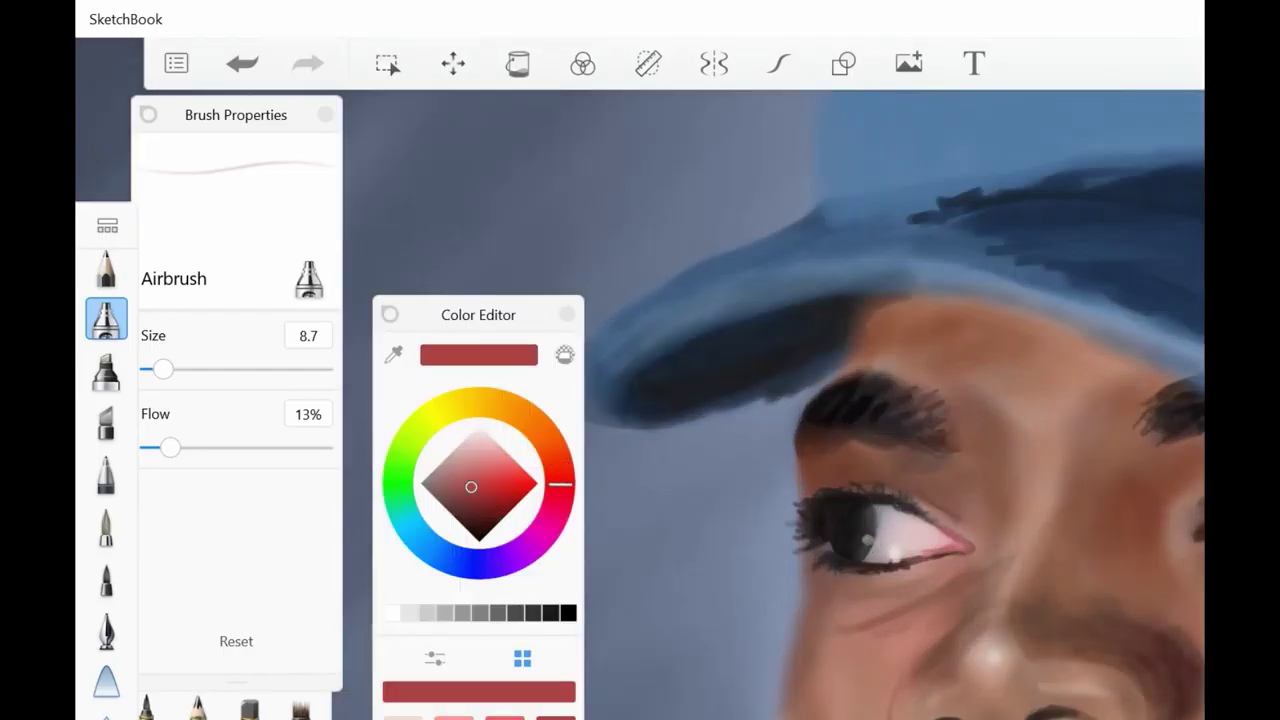
click(887, 505)
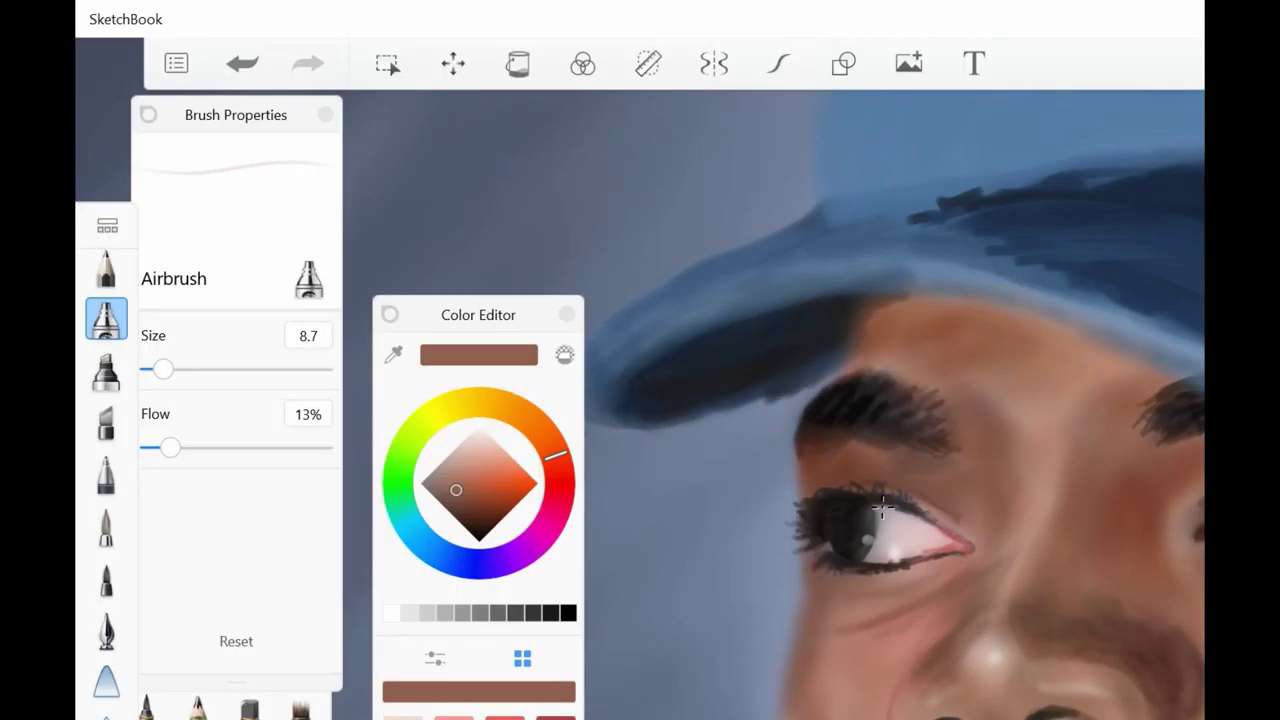
click(876, 513)
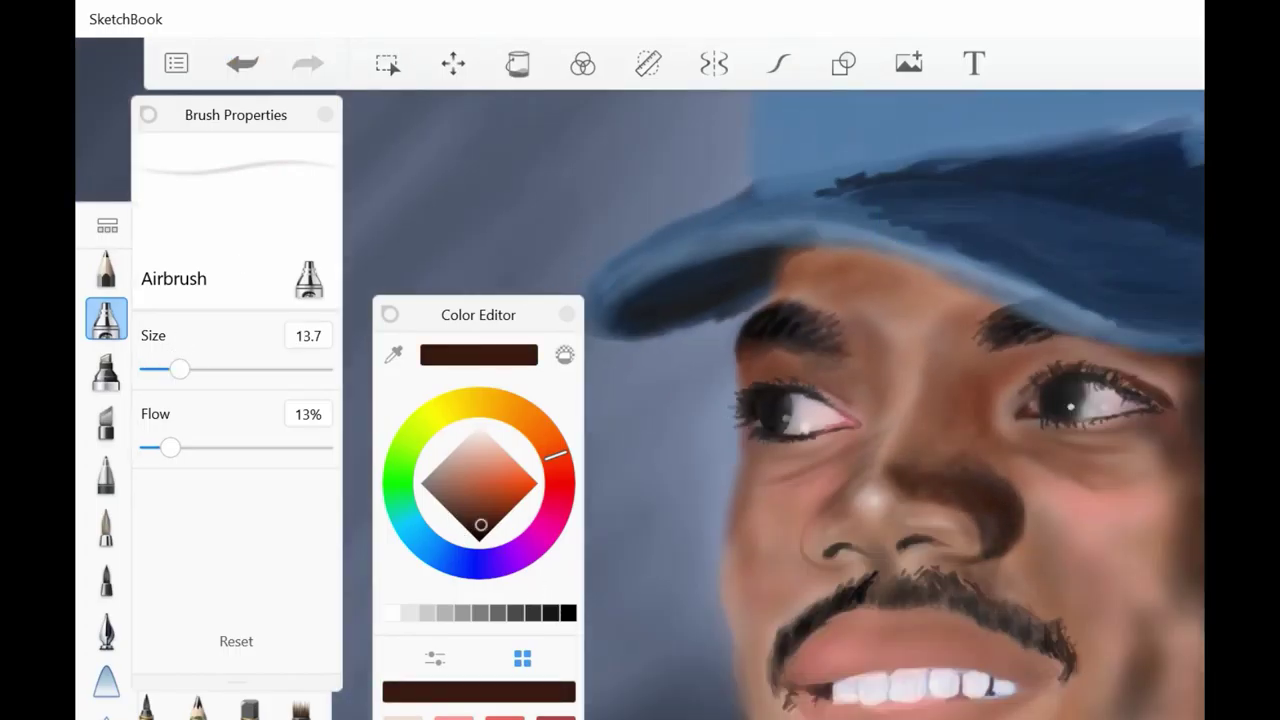
Step: Airbrush reddish-brown skin tones over the nose, cheek and mouth area at sizes 13.7 and 10.5
scroll(820, 404, up, 2)
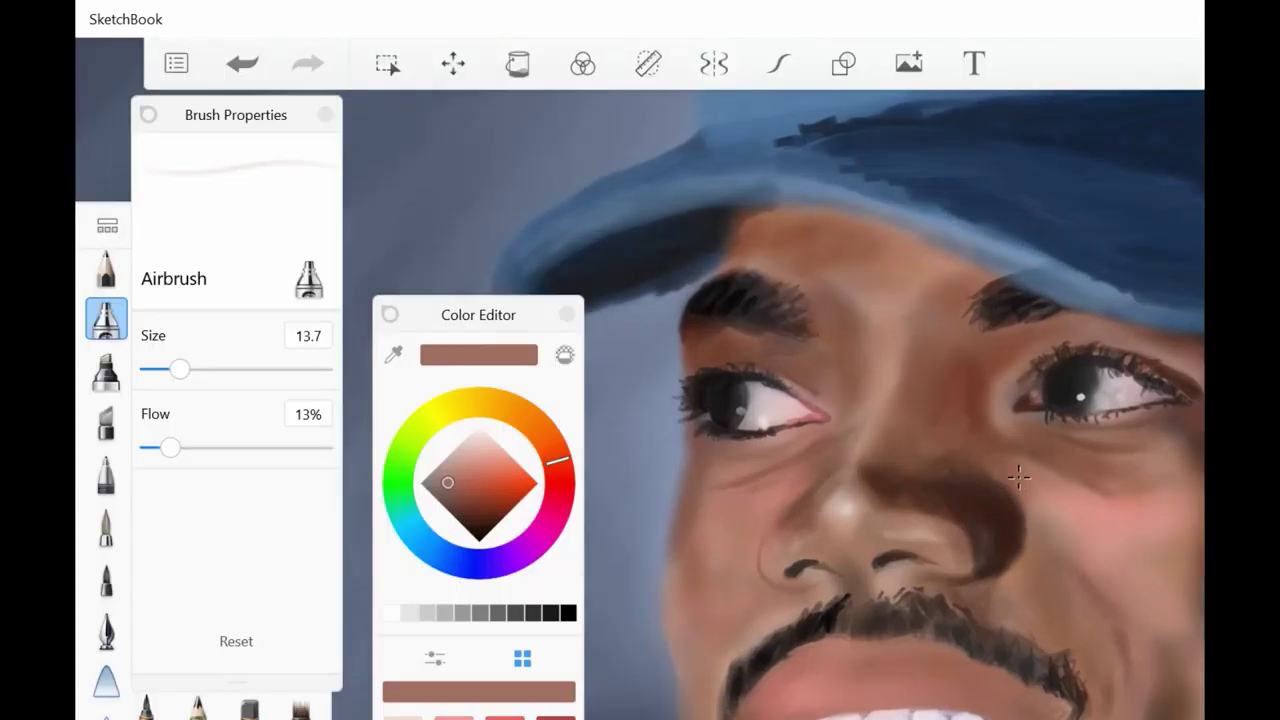
mouse_move(447, 482)
mouse_down()
mouse_move(503, 486)
mouse_move(451, 486)
mouse_move(465, 486)
mouse_up()
scroll(1102, 588, up, 2)
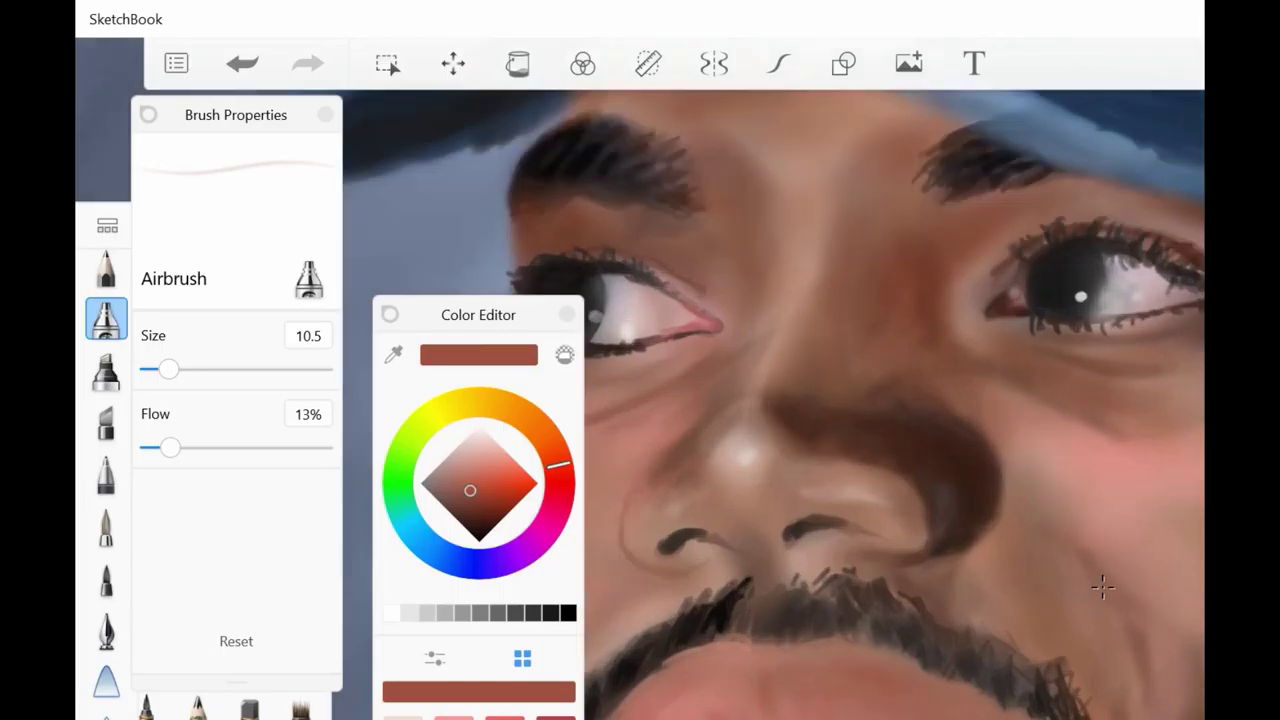
scroll(760, 286, up, 2)
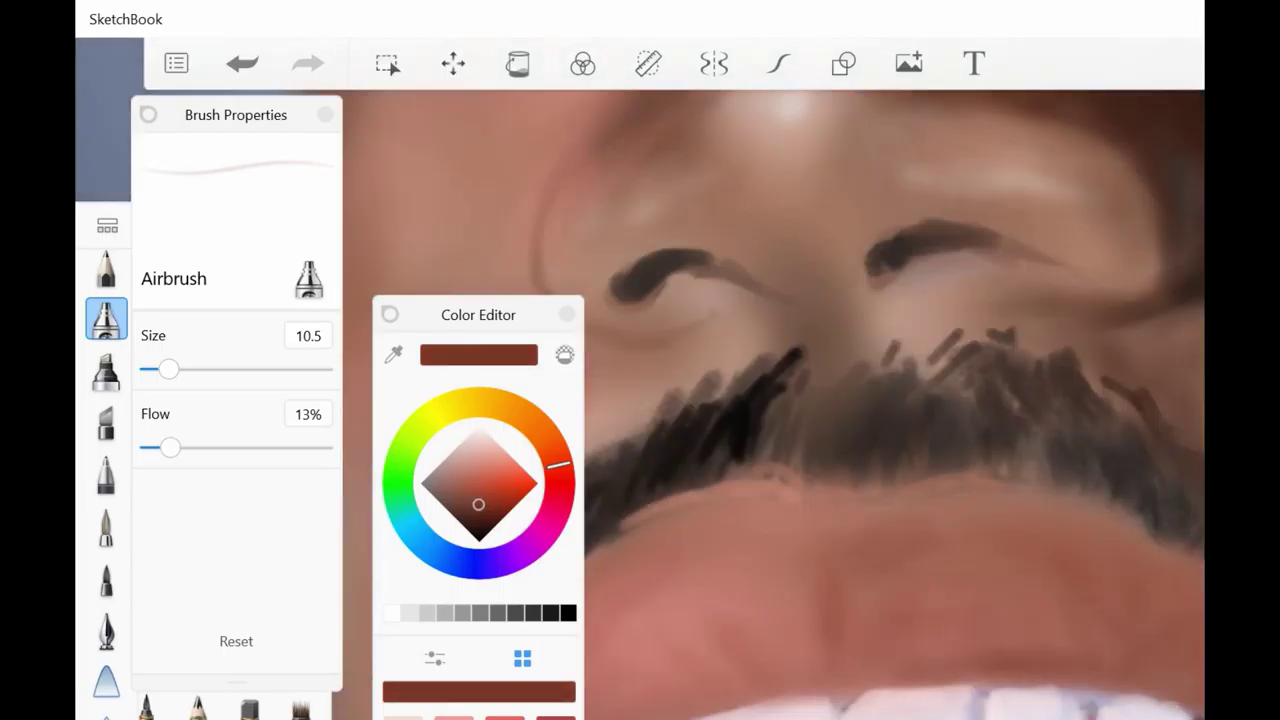
scroll(760, 286, down, 4)
scroll(977, 335, up, 3)
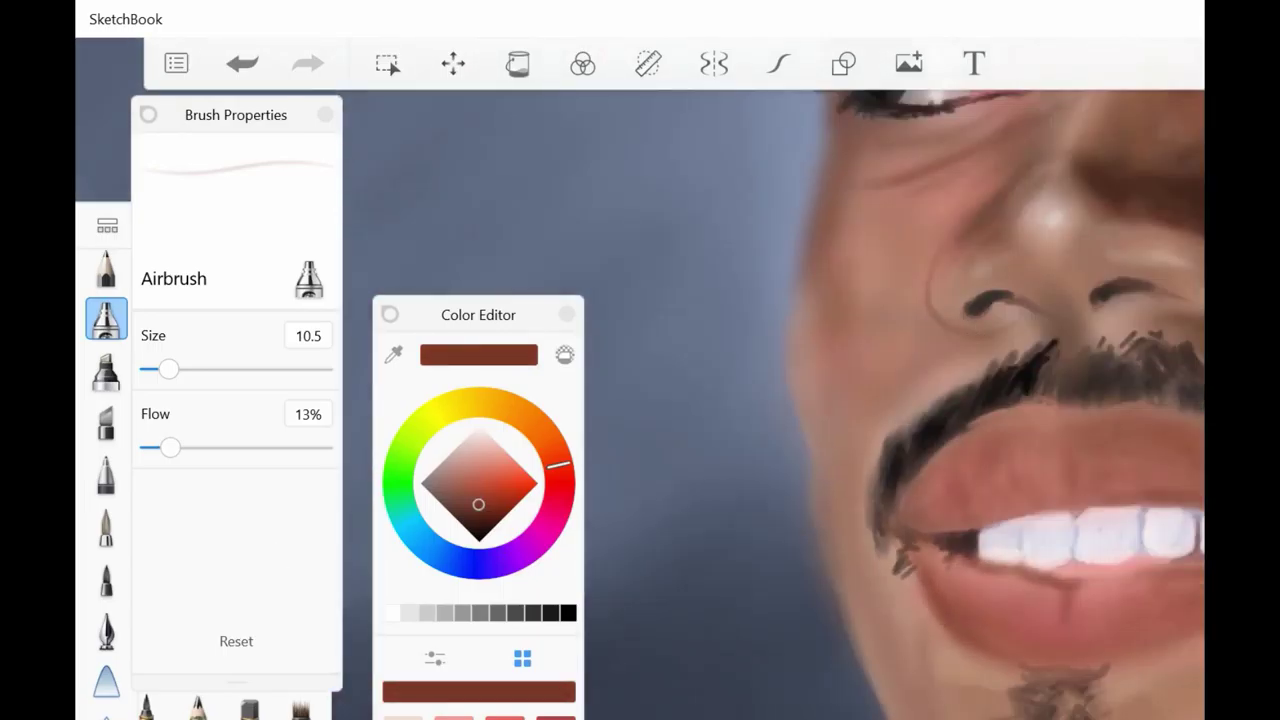
Step: Undo the last stroke around the mouth and sample a painting colour at the upper lip's edge above the teeth
key(ctrl+z)
alt+click(1175, 462)
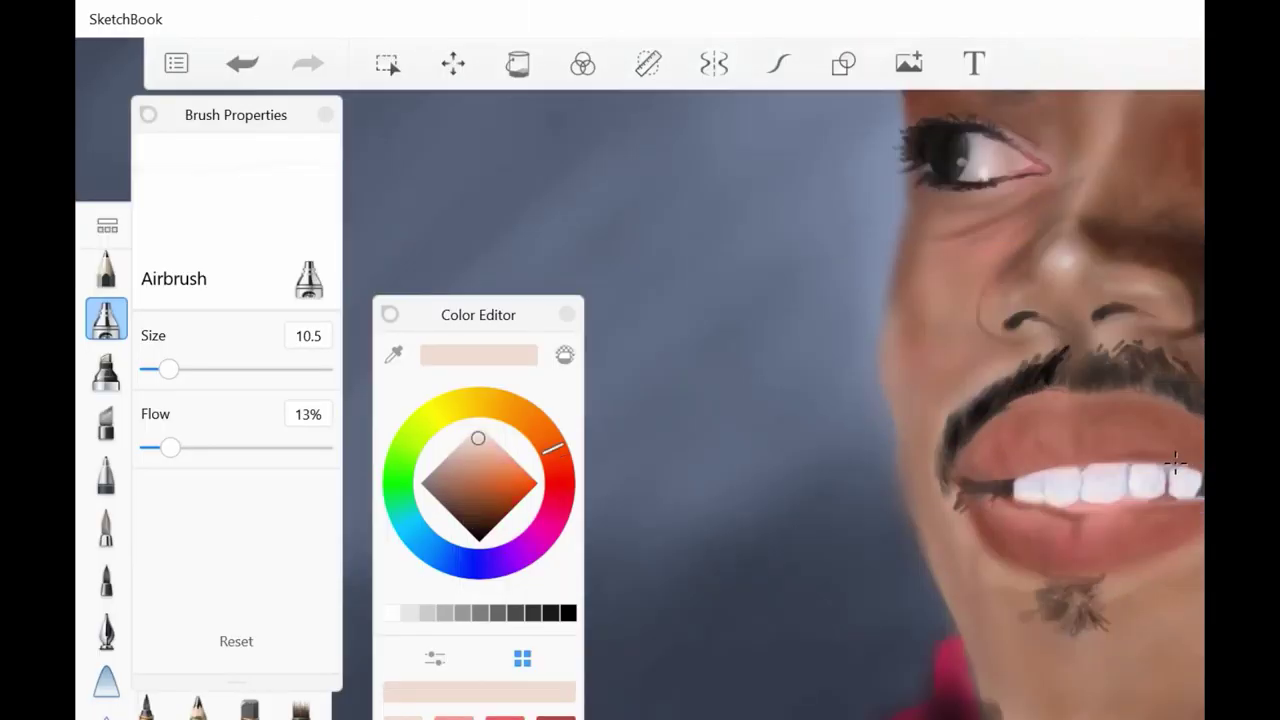
scroll(1175, 462, down, 1)
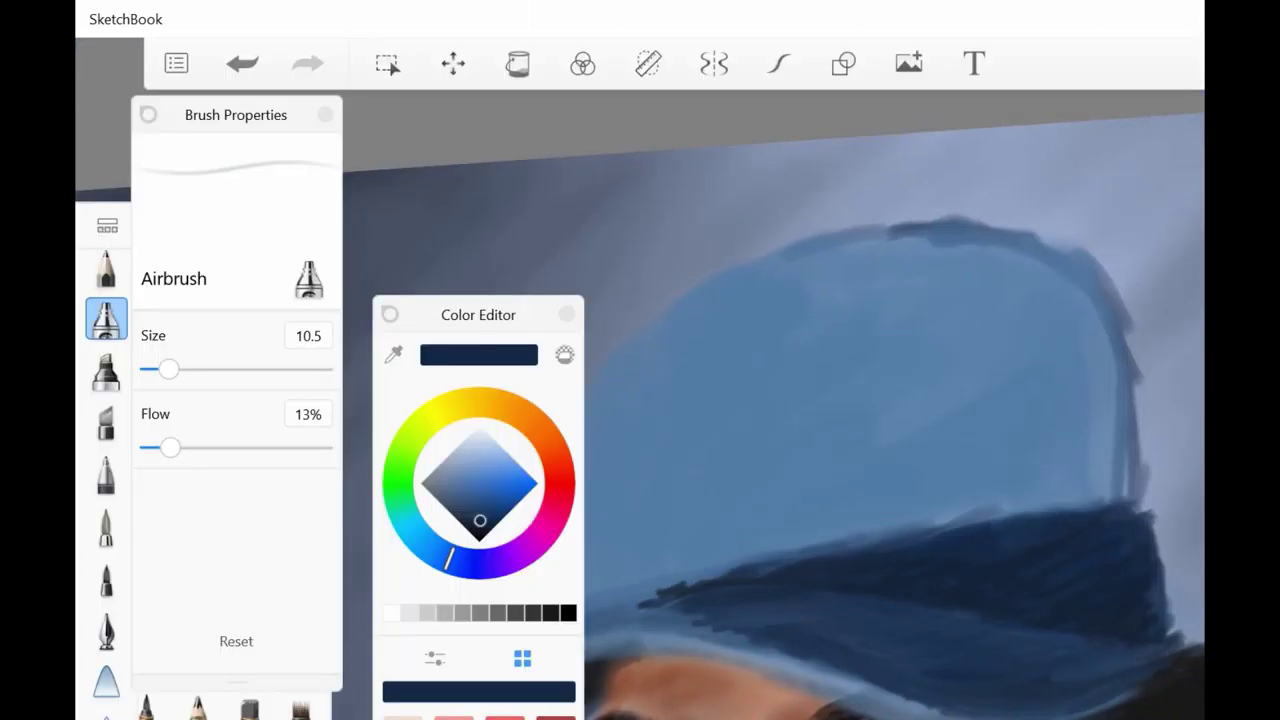
Step: Darken the cap's back edge and side panel with dark navy Airbrush strokes at an enlarged brush size of 22.8
key(bracketright)
key(bracketright)
key(bracketright)
drag(1090, 250, 1160, 480)
drag(1160, 330, 1190, 510)
drag(1165, 335, 1185, 630)
drag(1160, 285, 1175, 600)
scroll(1014, 580, down, 2)
scroll(1150, 522, down, 2)
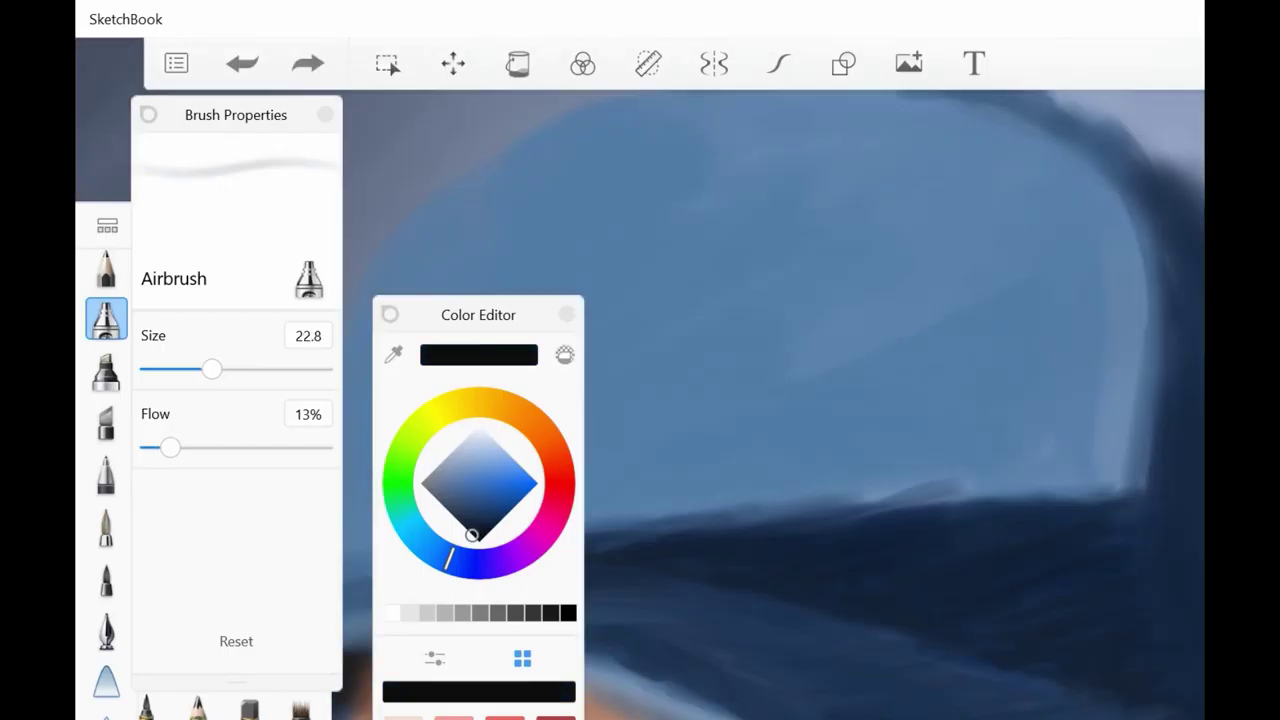
Step: Draw a thin black seam line where the cap meets its brim with the Soft Pastel at size 4.4, and switch back to the Airbrush
click(249, 705)
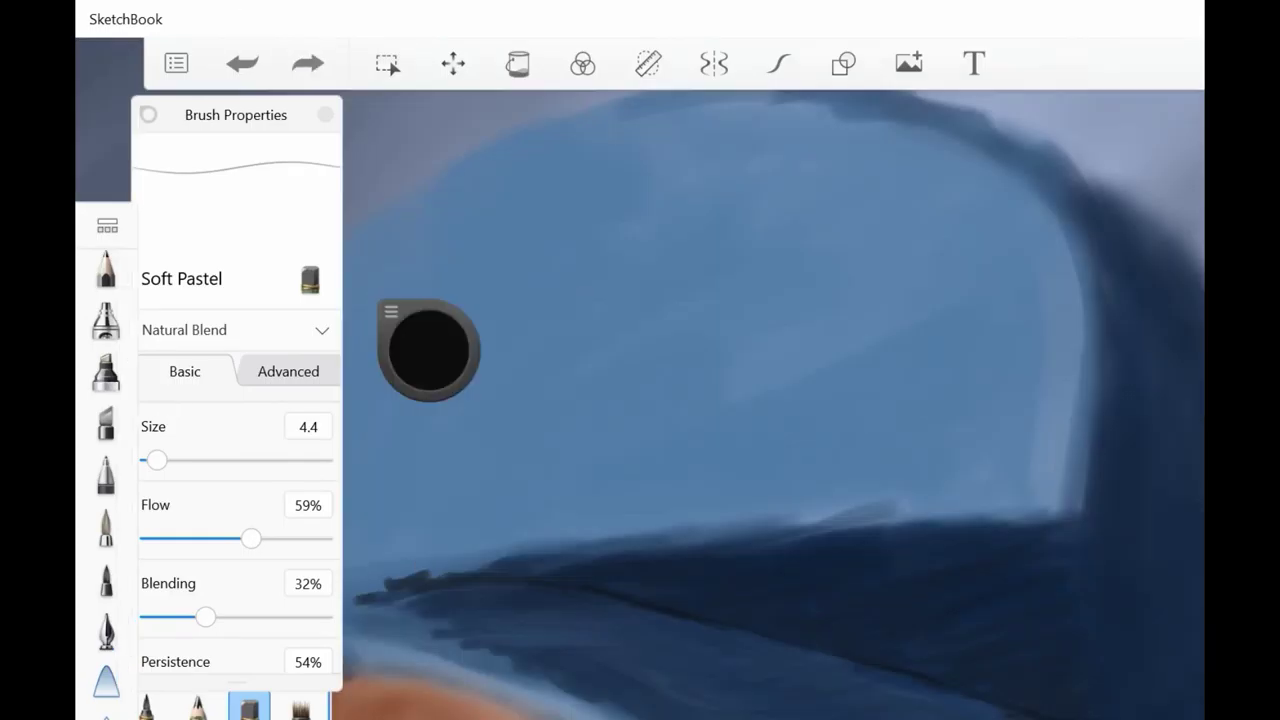
click(106, 318)
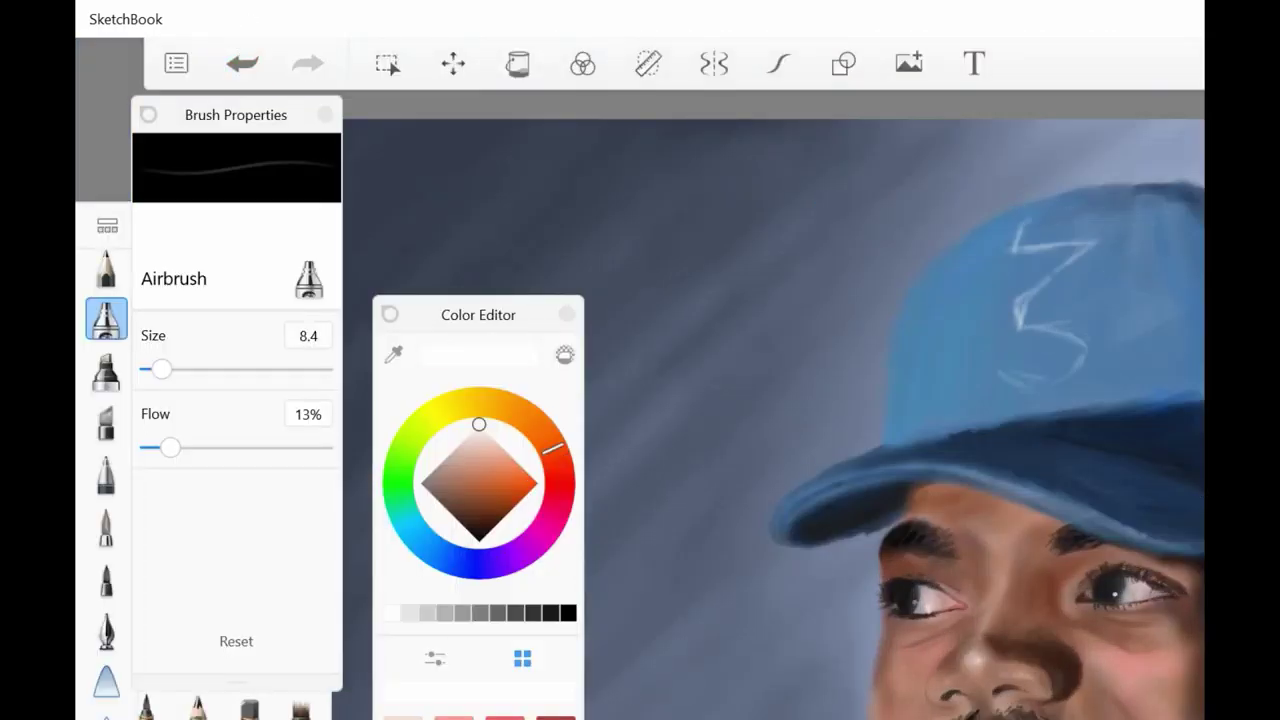
Step: Outline a block number 3 on the cap's front in near-white Soft Pastel and fill it with pale blue strokes
click(240, 64)
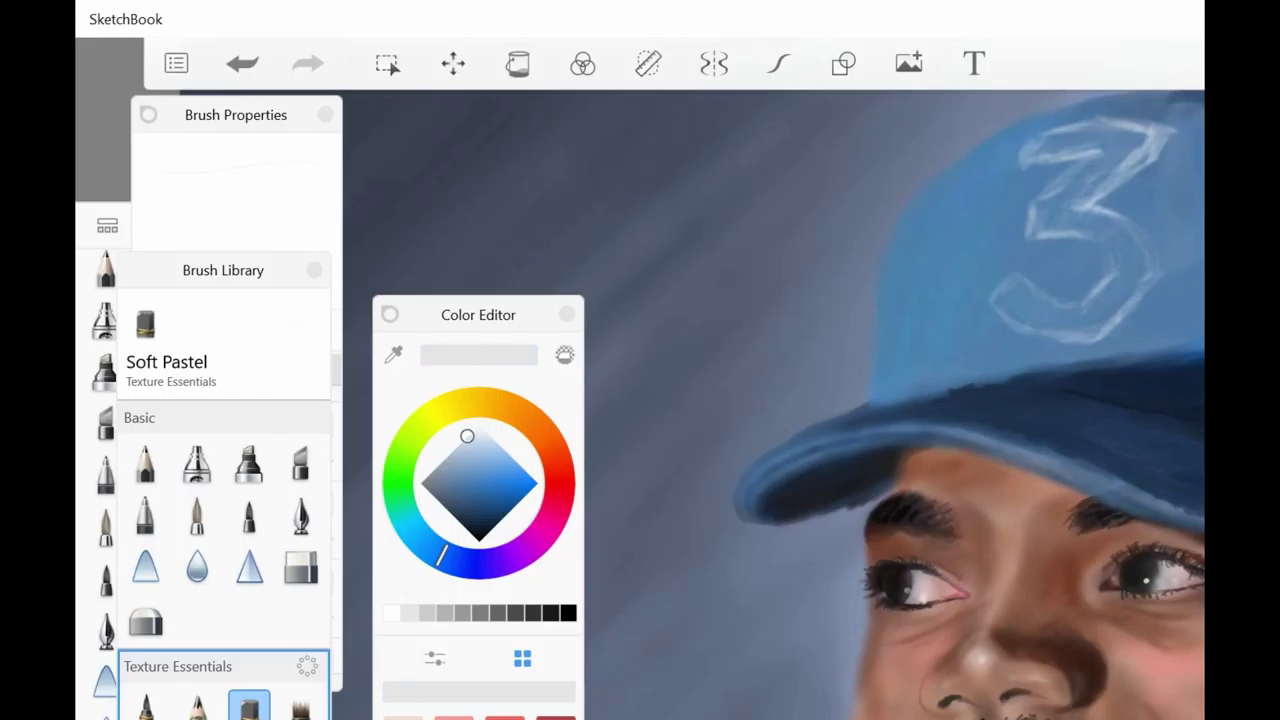
click(482, 428)
drag(992, 302, 1040, 330)
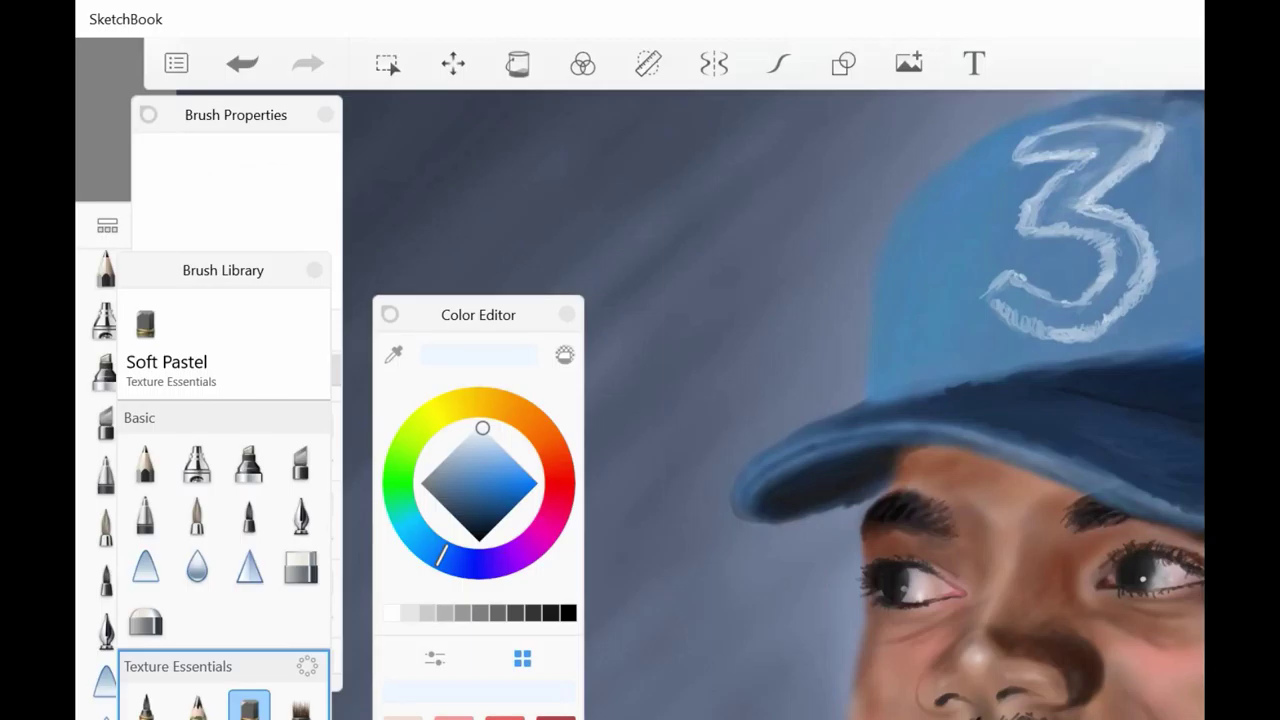
click(476, 444)
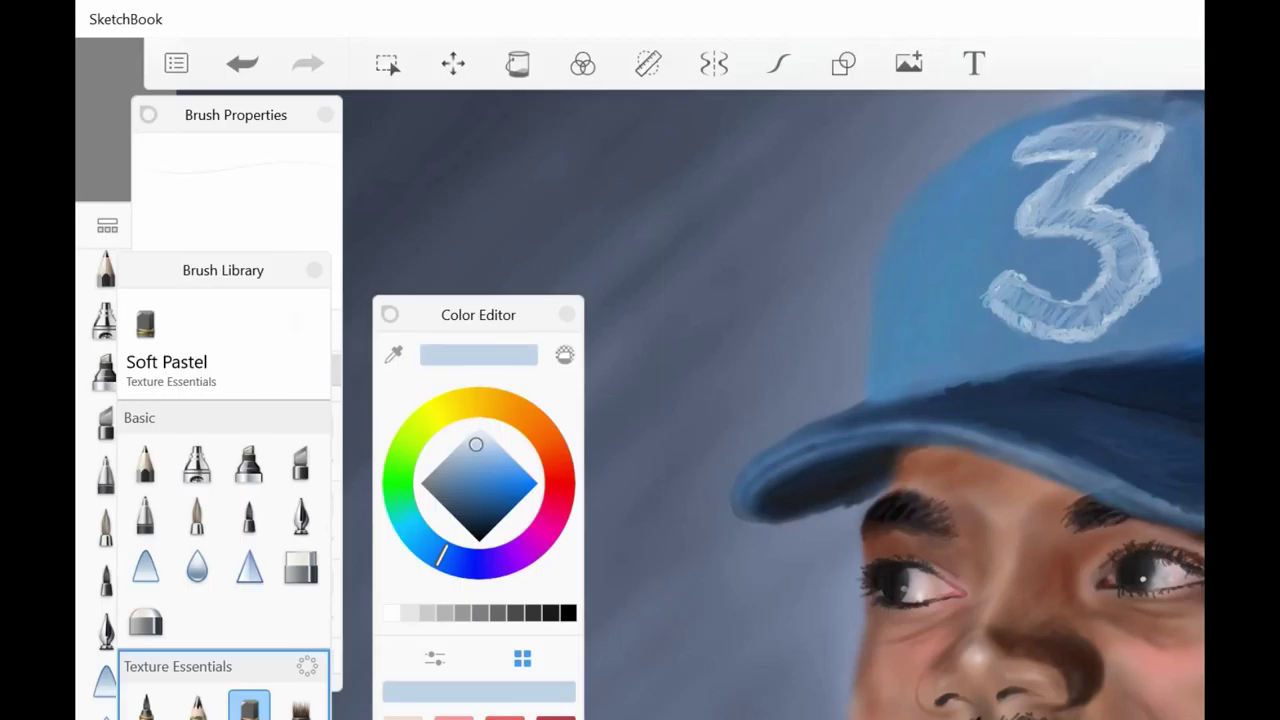
Step: Soften the number 3 on the cap with medium blue and light grey, using the Airbrush at size 20.6
click(467, 495)
click(197, 457)
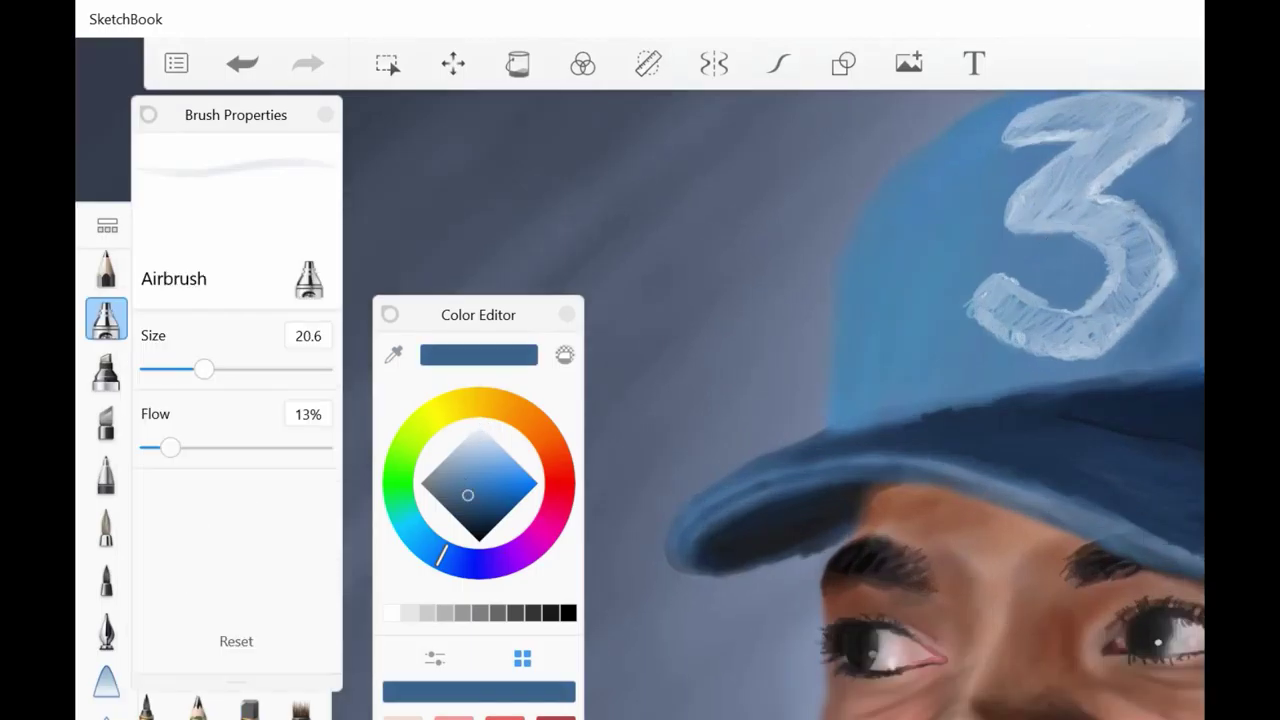
scroll(900, 400, up, 5)
scroll(900, 400, down, 5)
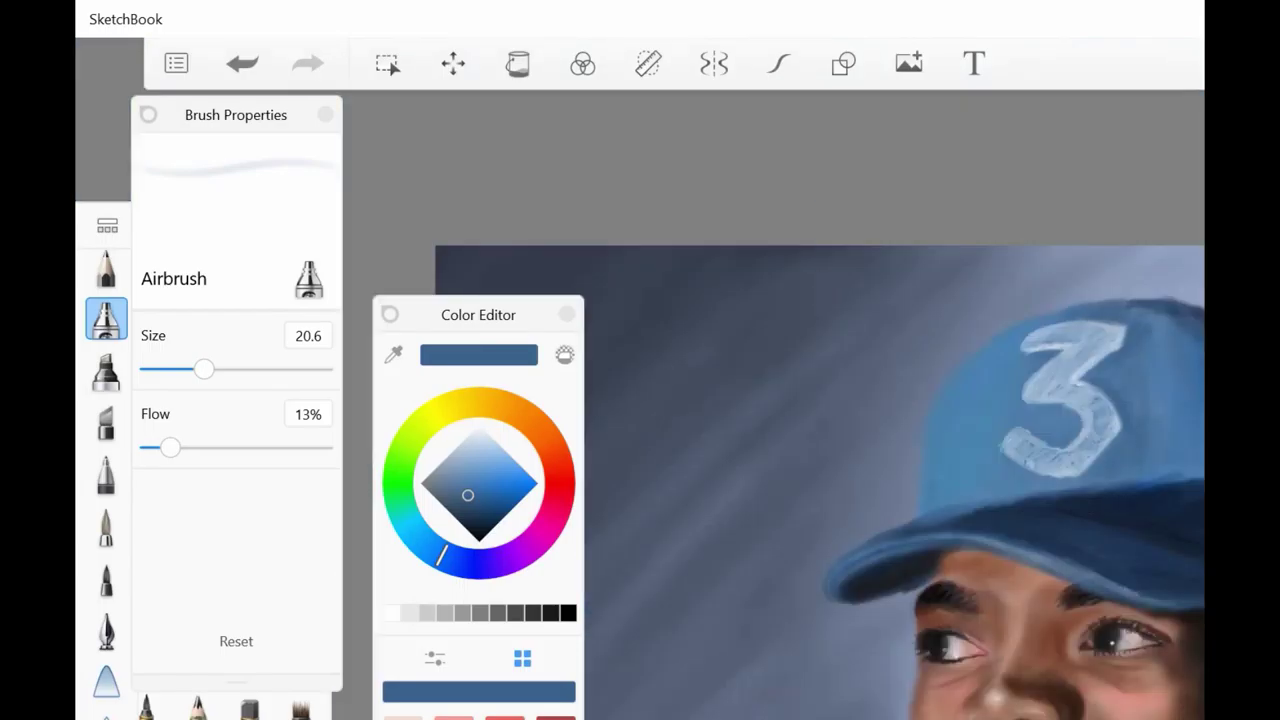
scroll(900, 400, up, 3)
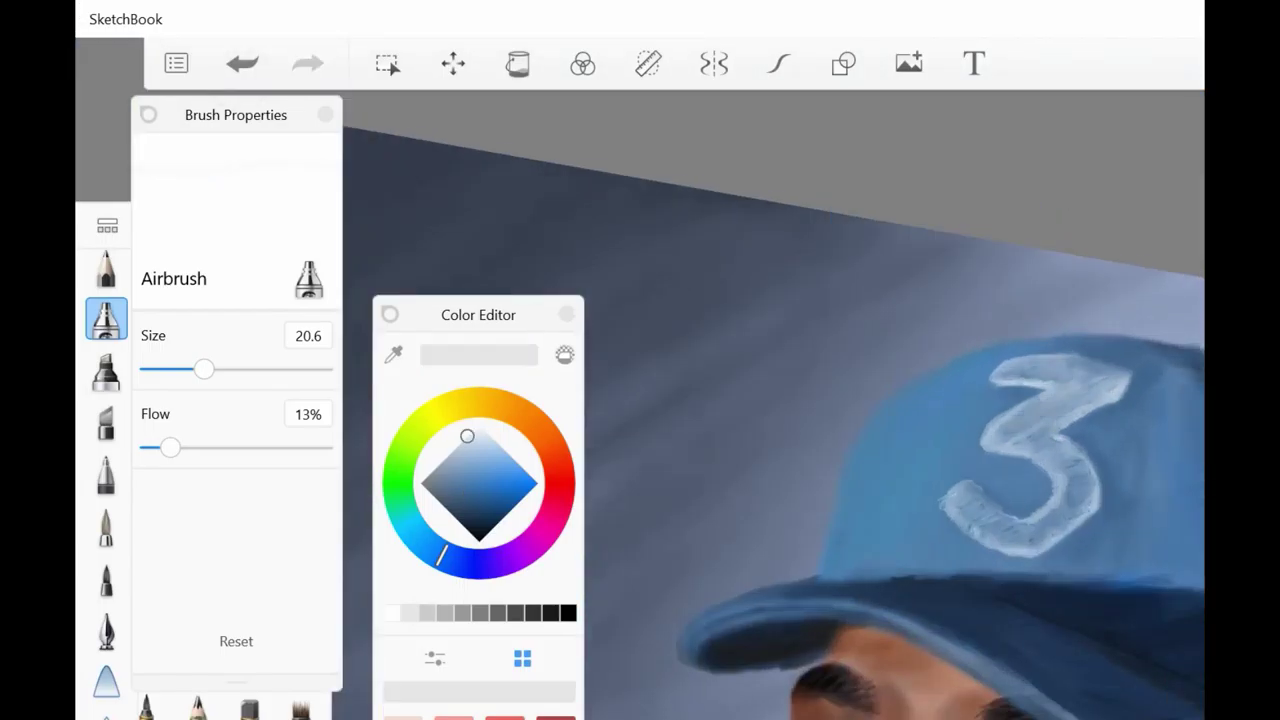
Step: Paint a dark blue shadow along the outer edge of the 3 with Soft Pastel and blend it with the Airbrush
scroll(780, 400, up, 3)
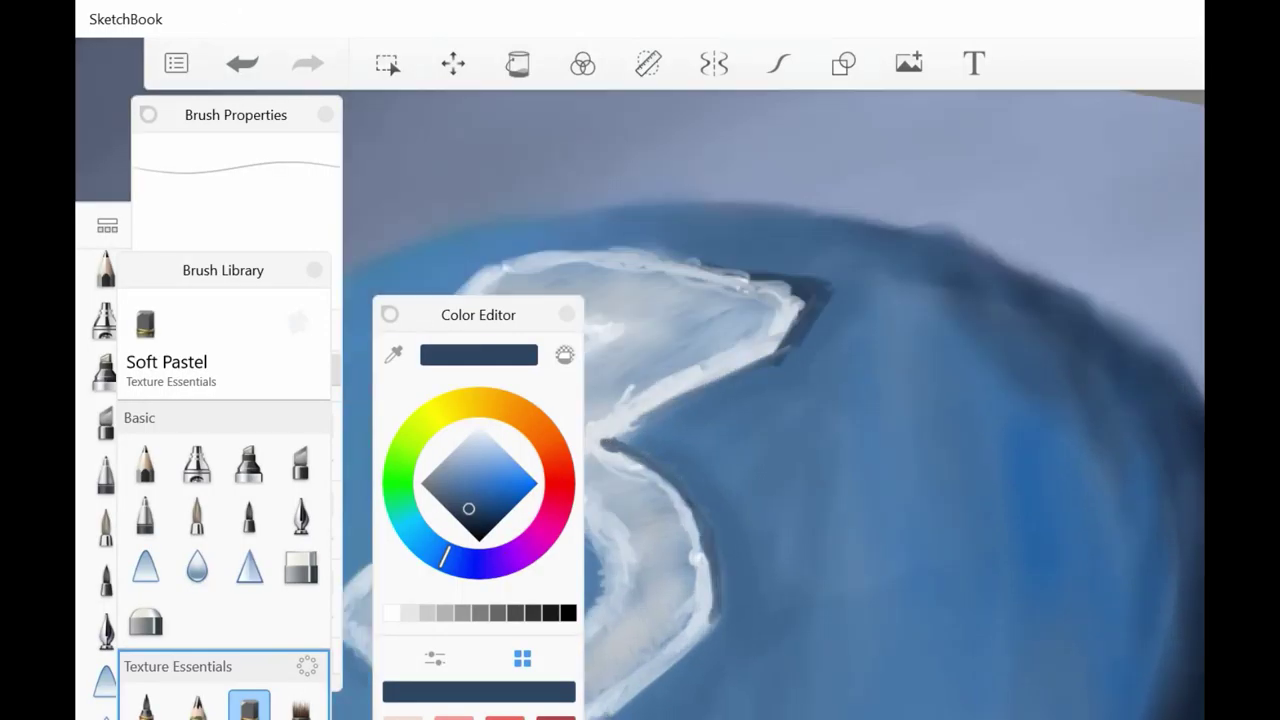
click(106, 318)
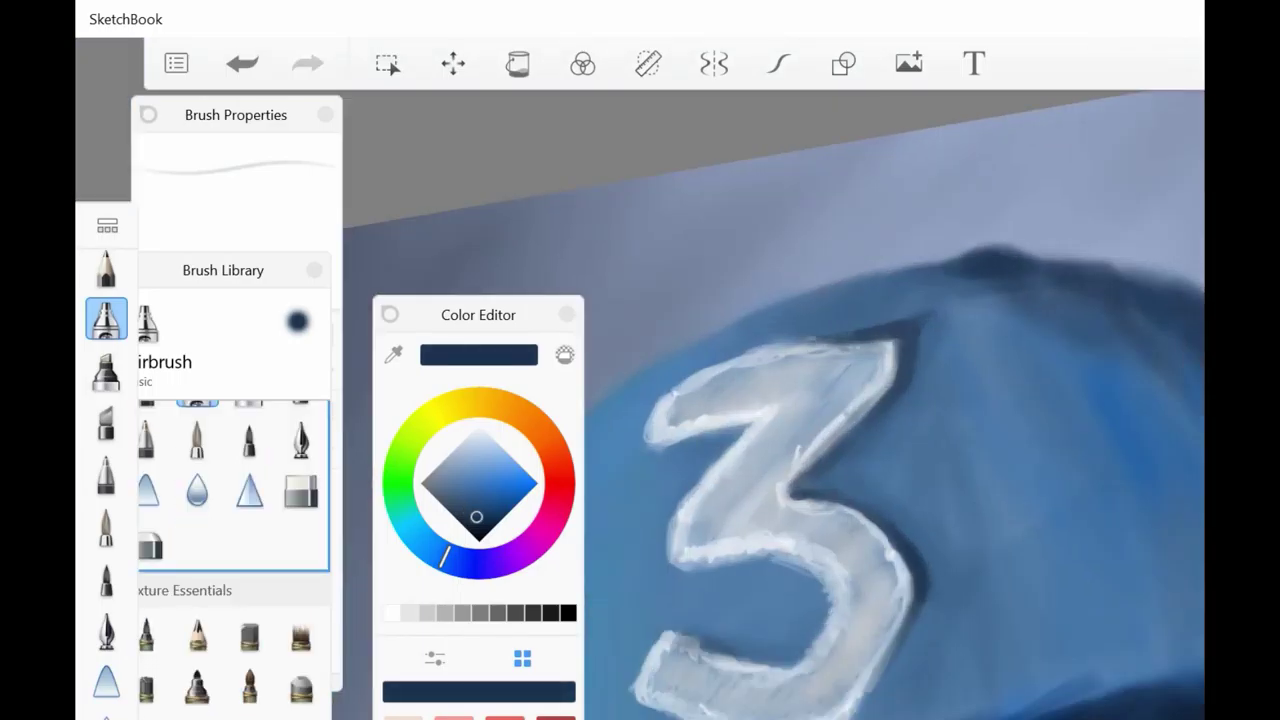
scroll(890, 400, up, 2)
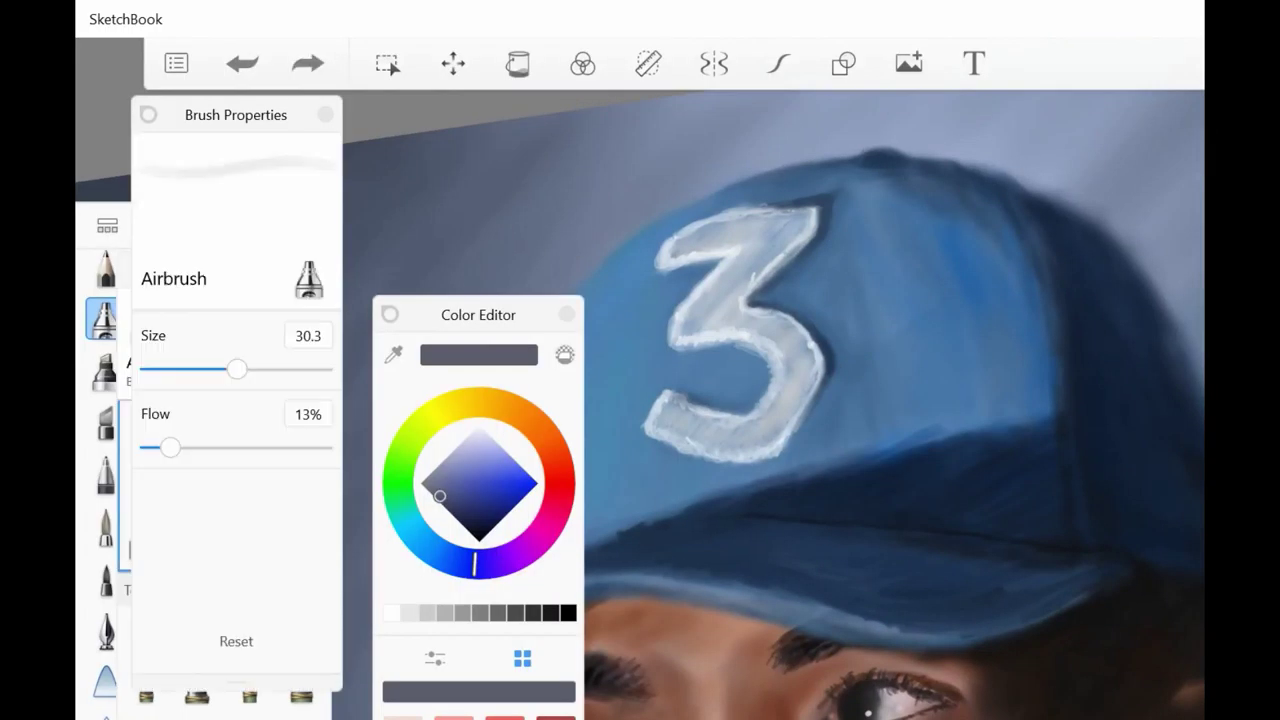
Step: Airbrush a glowing pink-purple signature on the background and a purple rim light along the cap and face at size 26.9
scroll(1051, 437, down, 3)
scroll(1080, 286, up, 3)
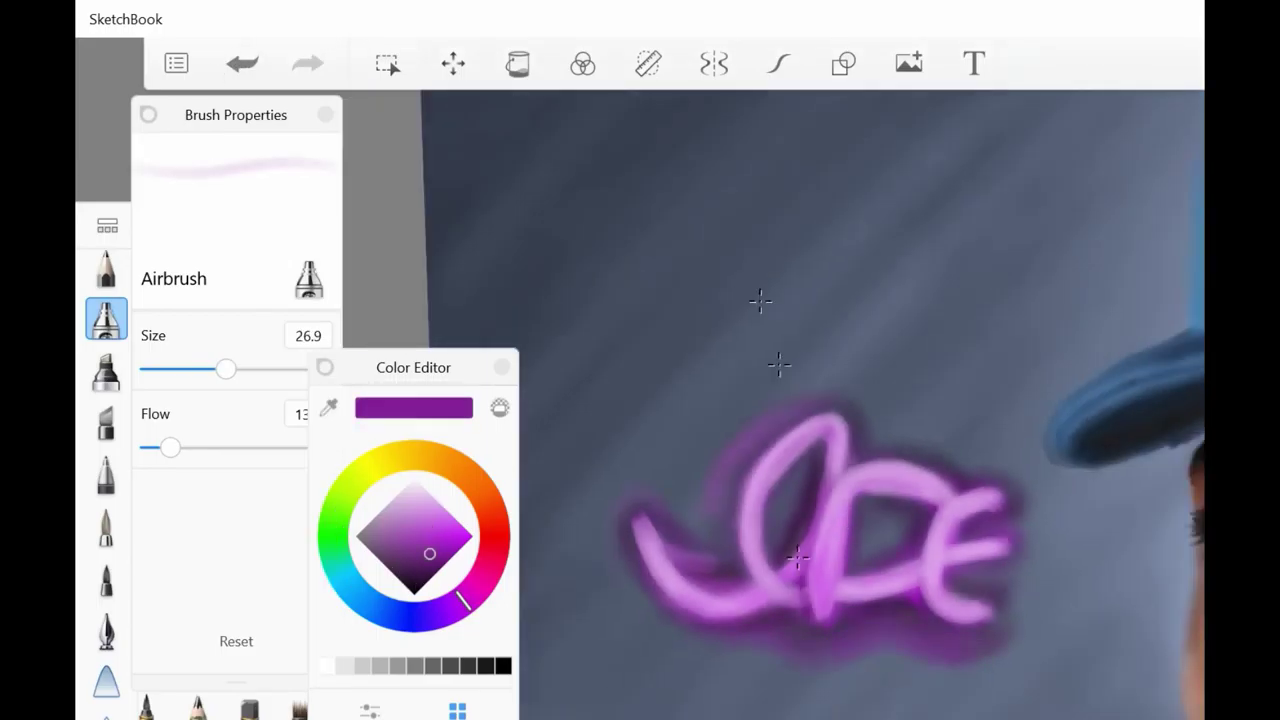
scroll(1053, 533, down, 10)
scroll(1053, 533, up, 5)
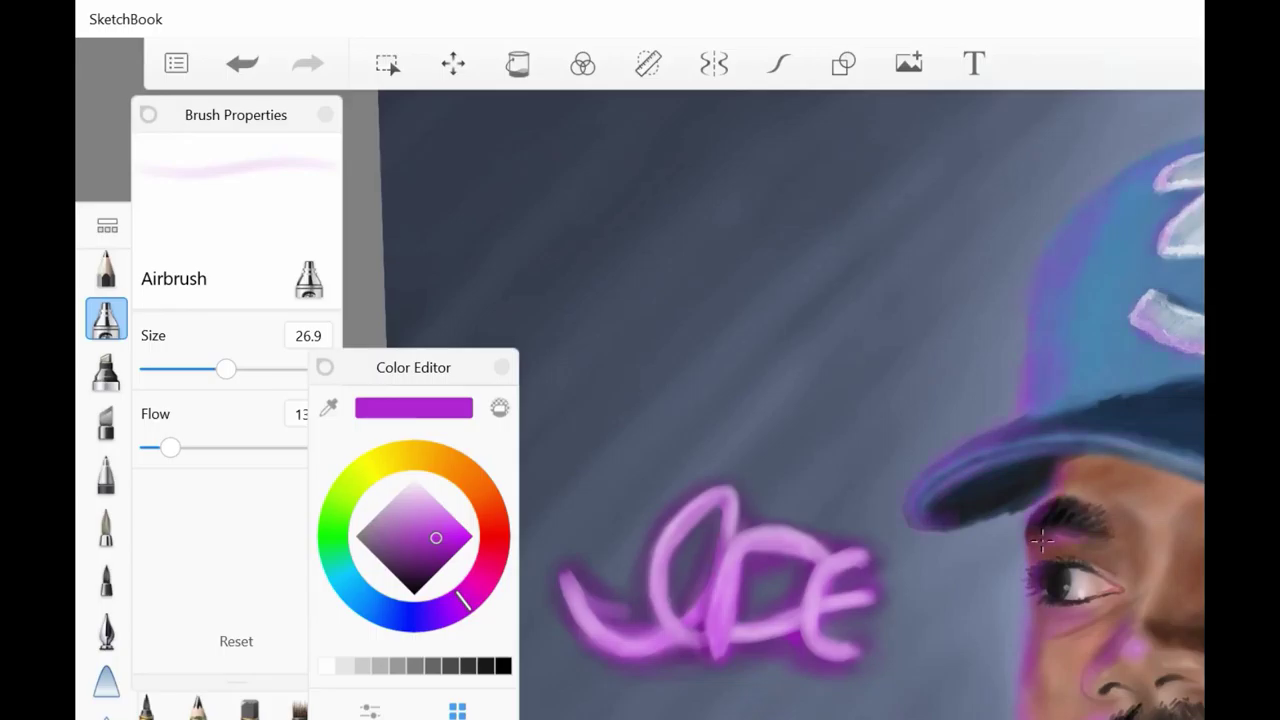
Step: Tint the background purple with broad Airbrush strokes at size 97.1, sampling a colour from the canvas
scroll(1040, 540, down, 3)
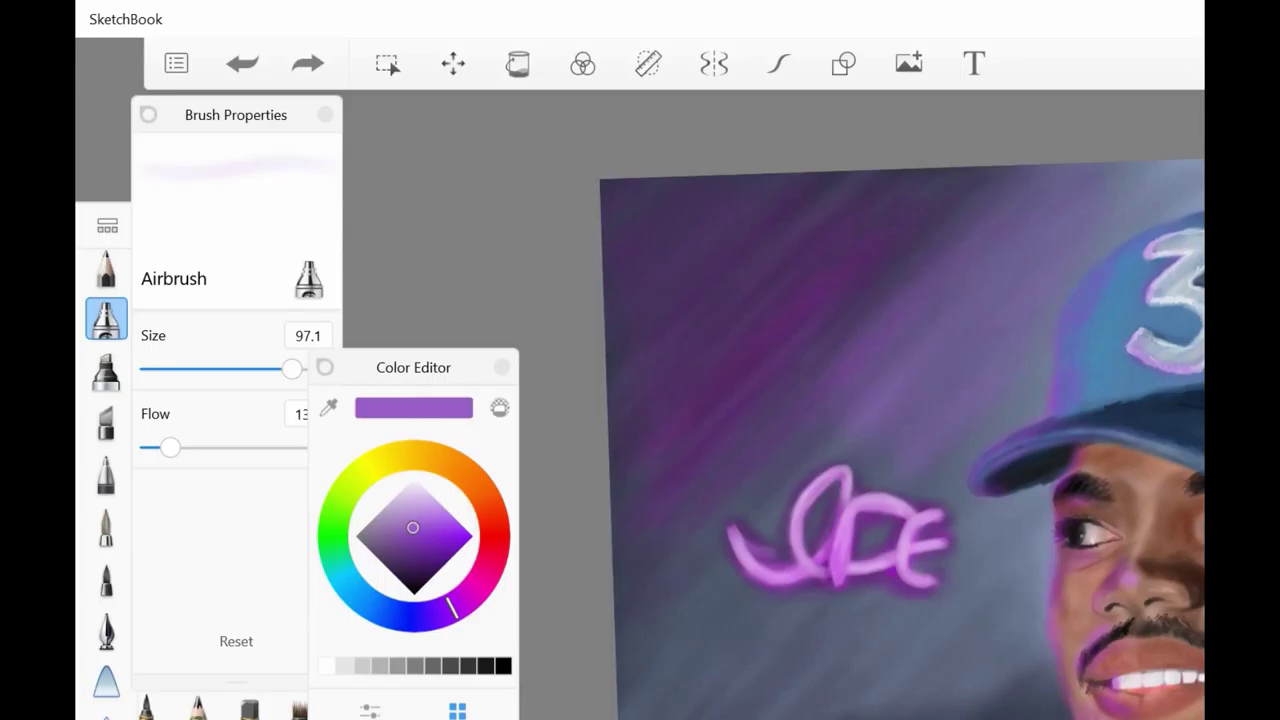
alt+click(923, 423)
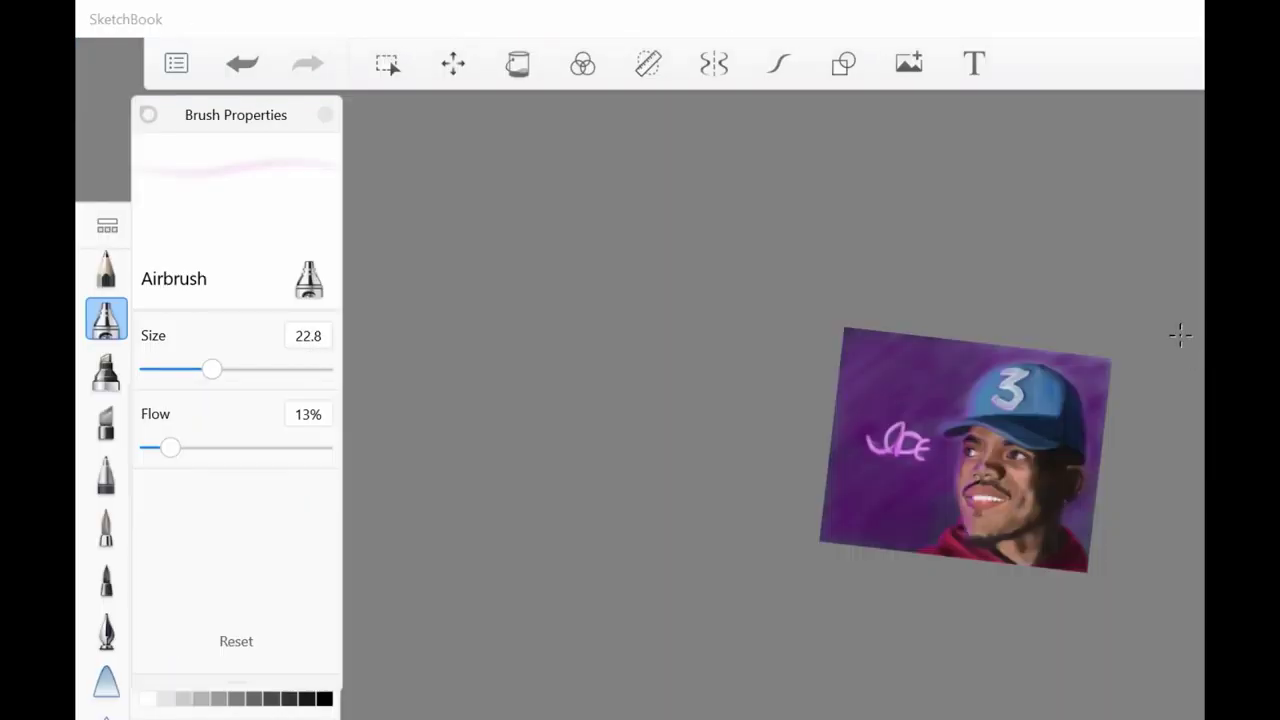
Step: Examine the finished portrait, signature and purple lighting both up close and as a whole
scroll(1177, 331, up, 6)
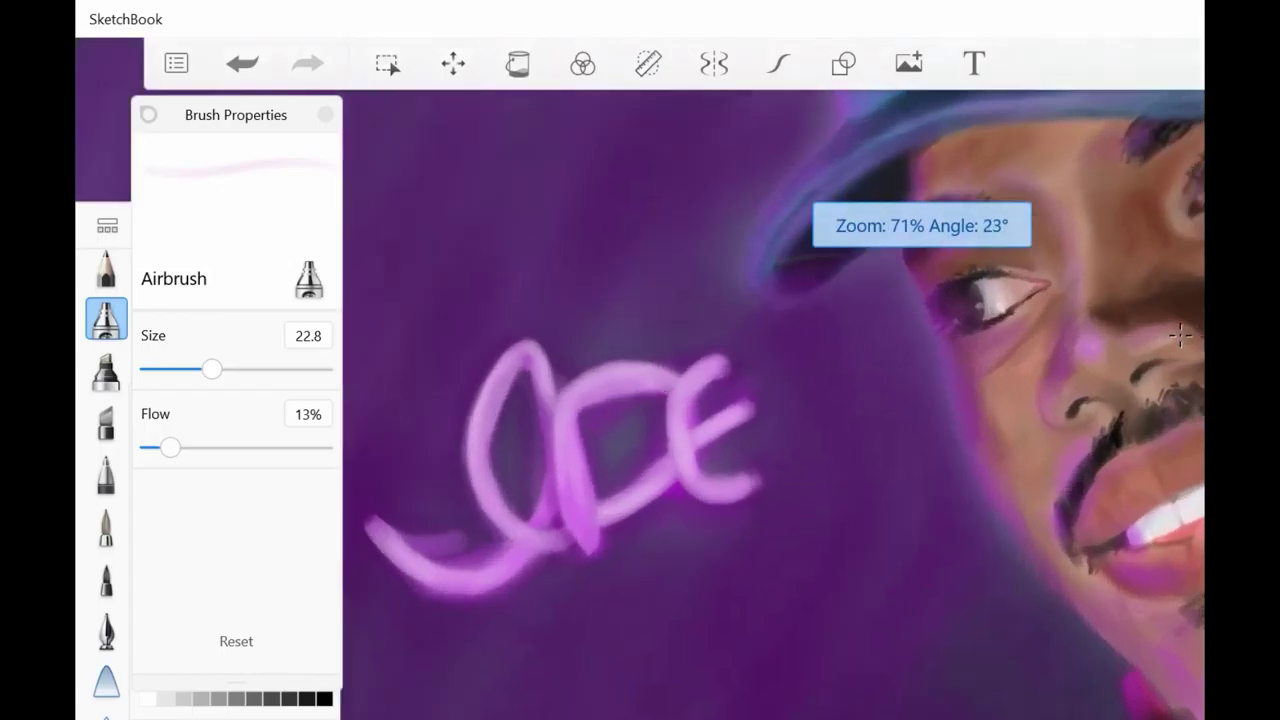
scroll(1180, 336, down, 5)
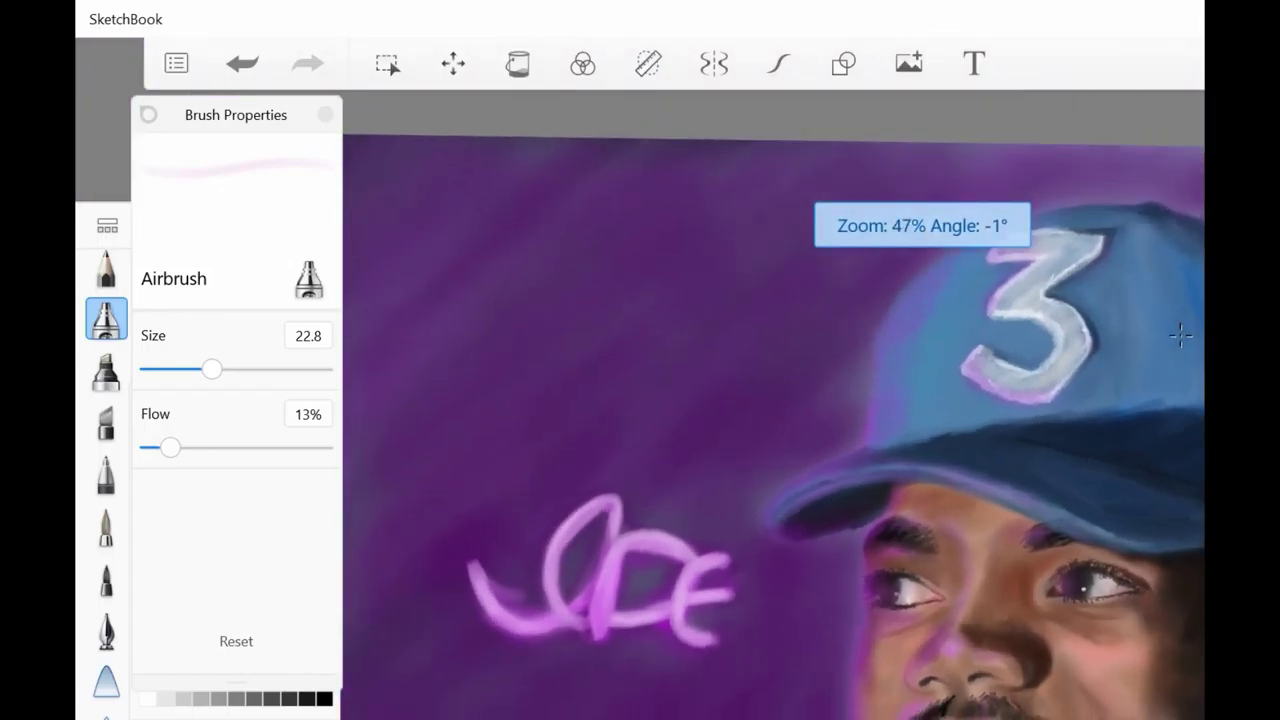
scroll(1180, 336, up, 4)
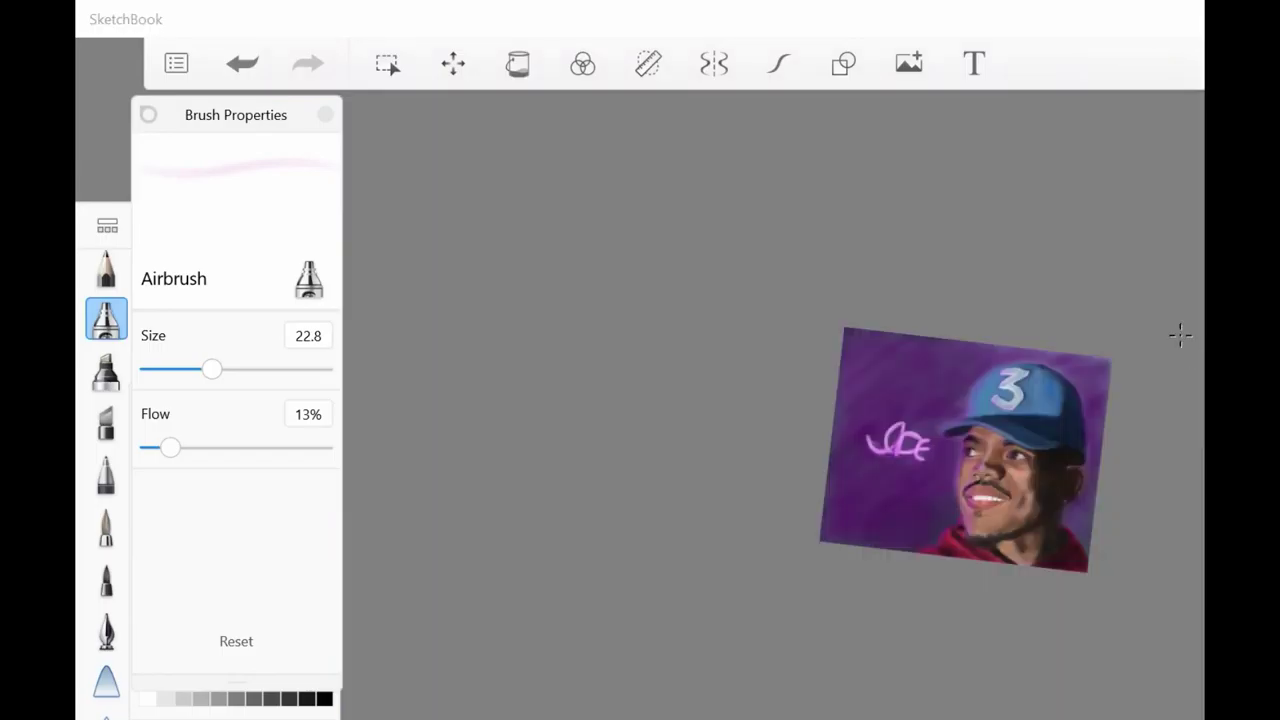
scroll(1180, 336, up, 8)
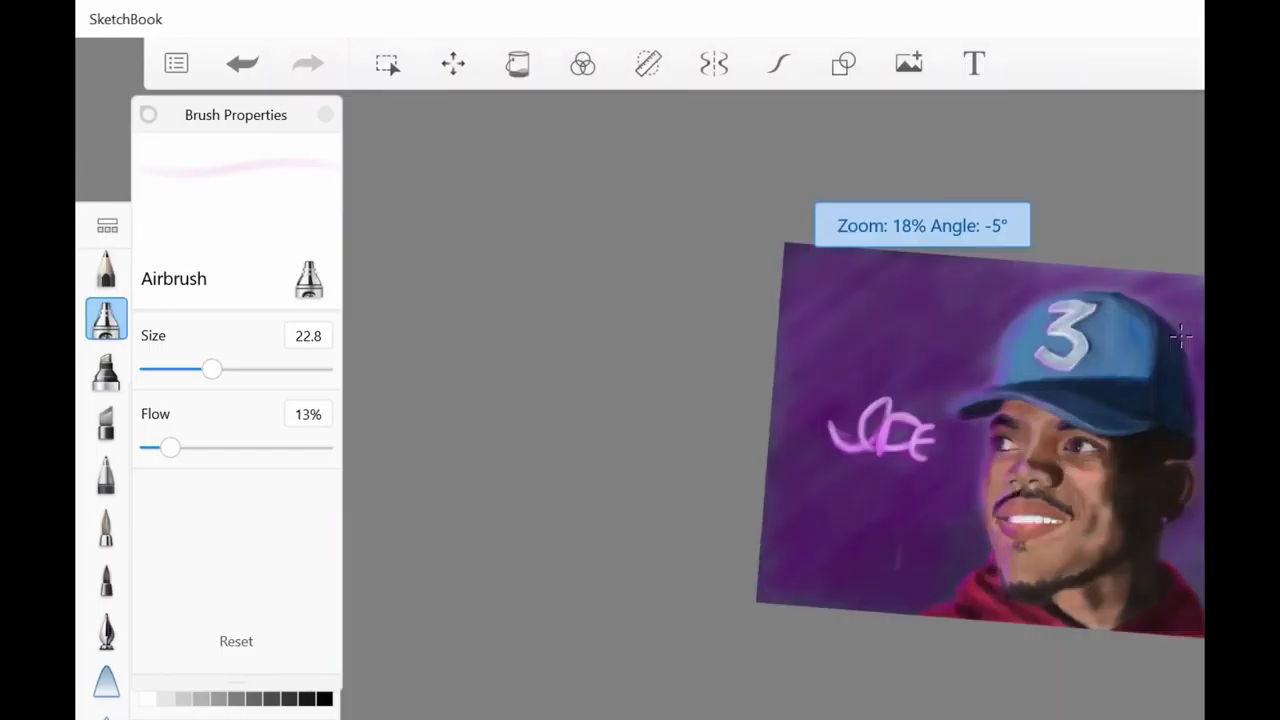
scroll(1180, 336, up, 2)
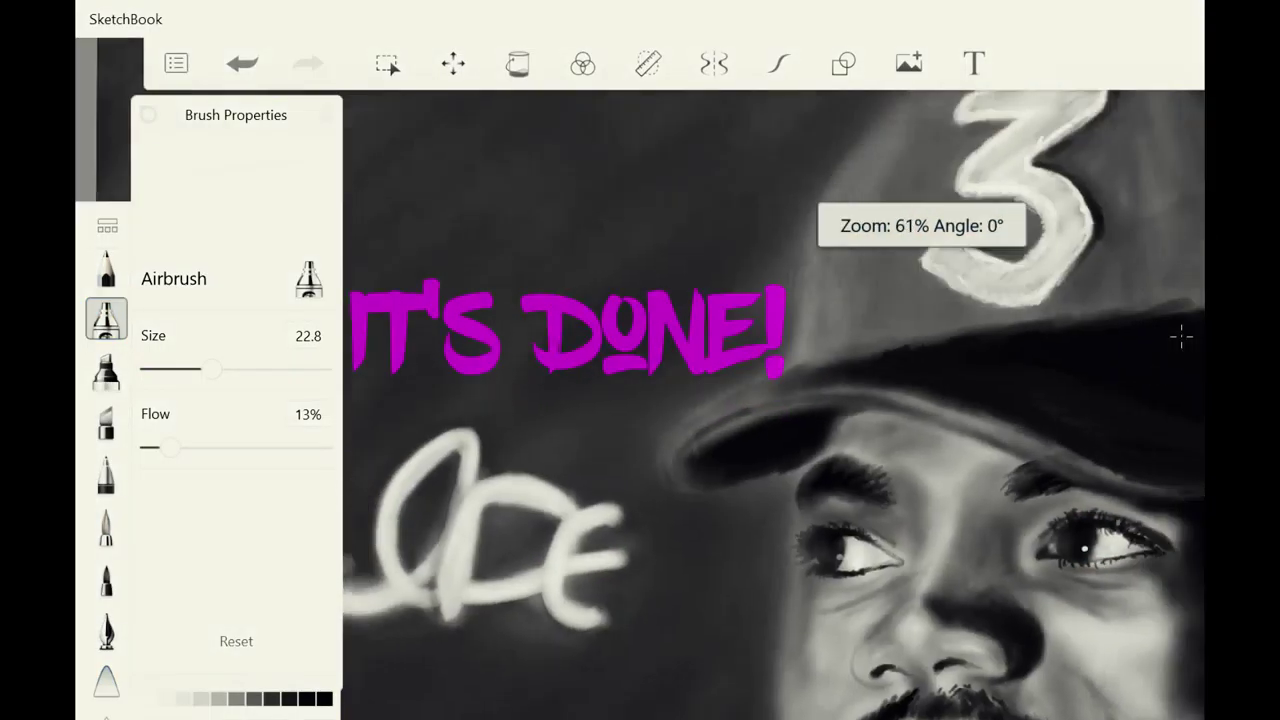
scroll(1180, 336, down, 4)
scroll(1180, 336, up, 3)
scroll(1180, 336, down, 3)
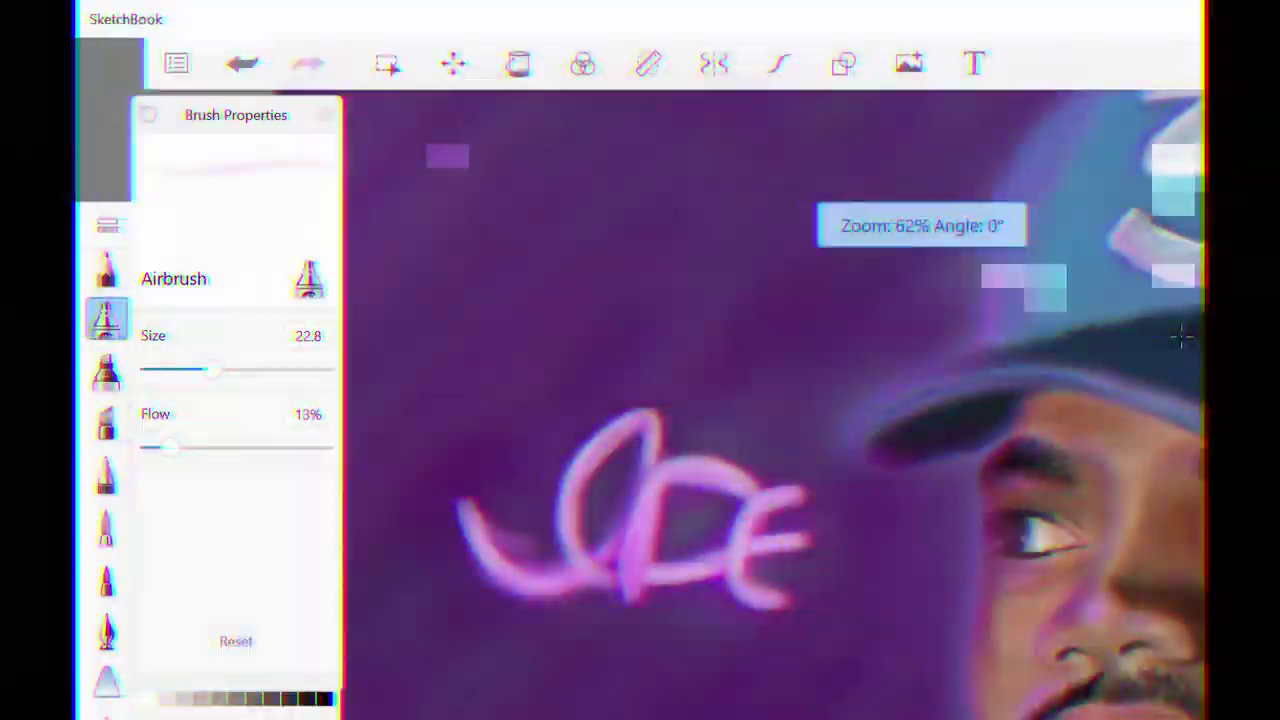
scroll(1180, 336, up, 1)
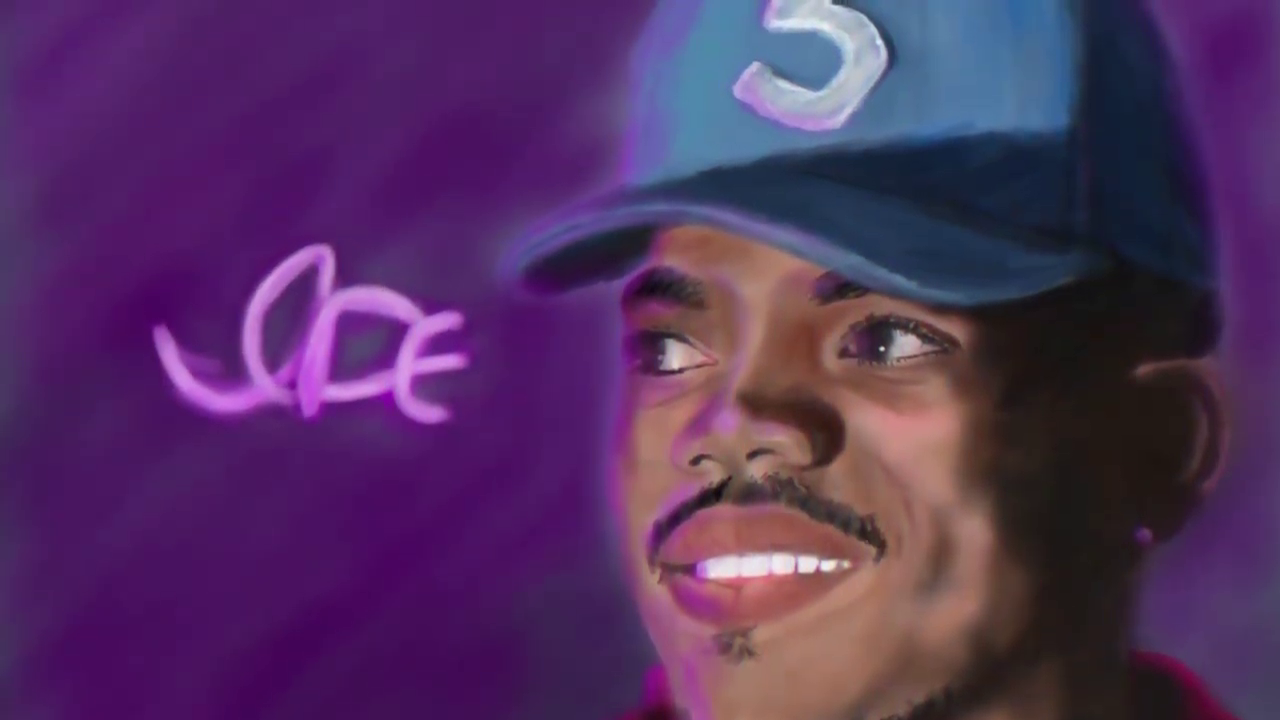